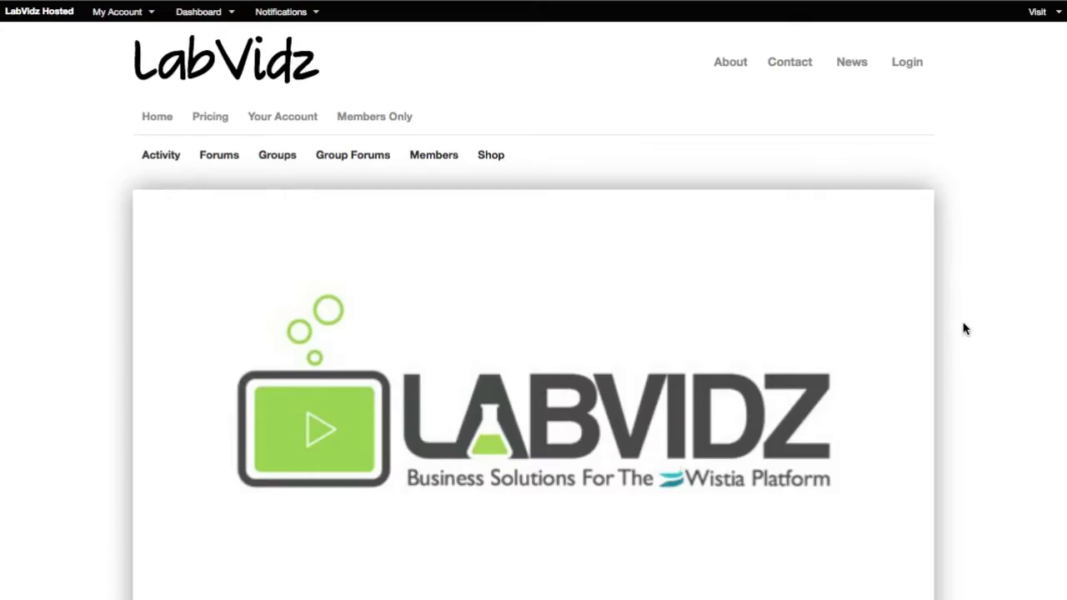
Scroll down through the LabVidz hosted site's front page.
scroll(964, 329, "down", 10)
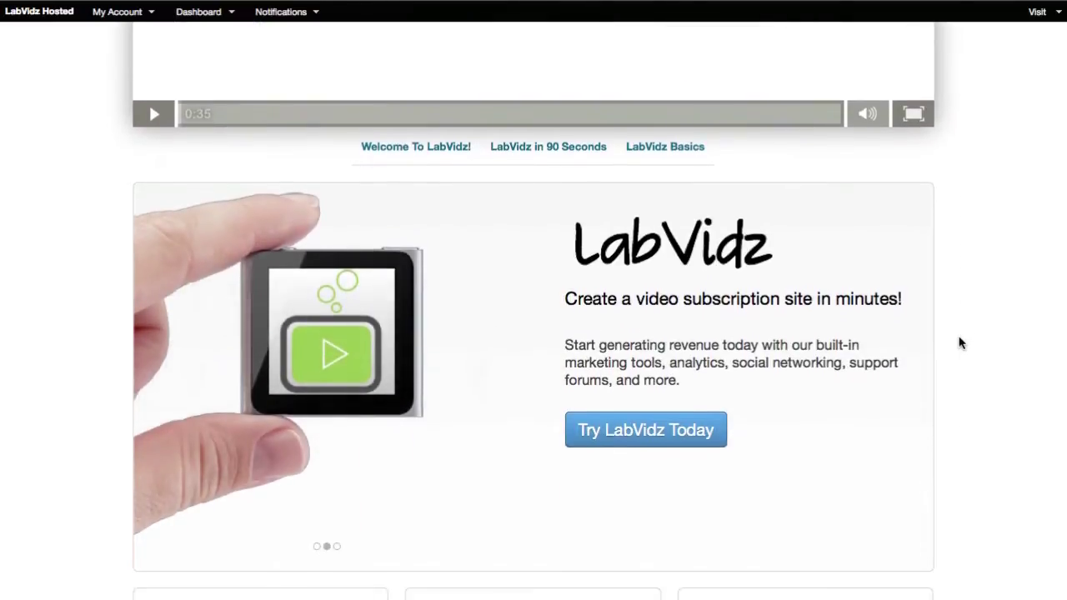
scroll(960, 342, "down", 2)
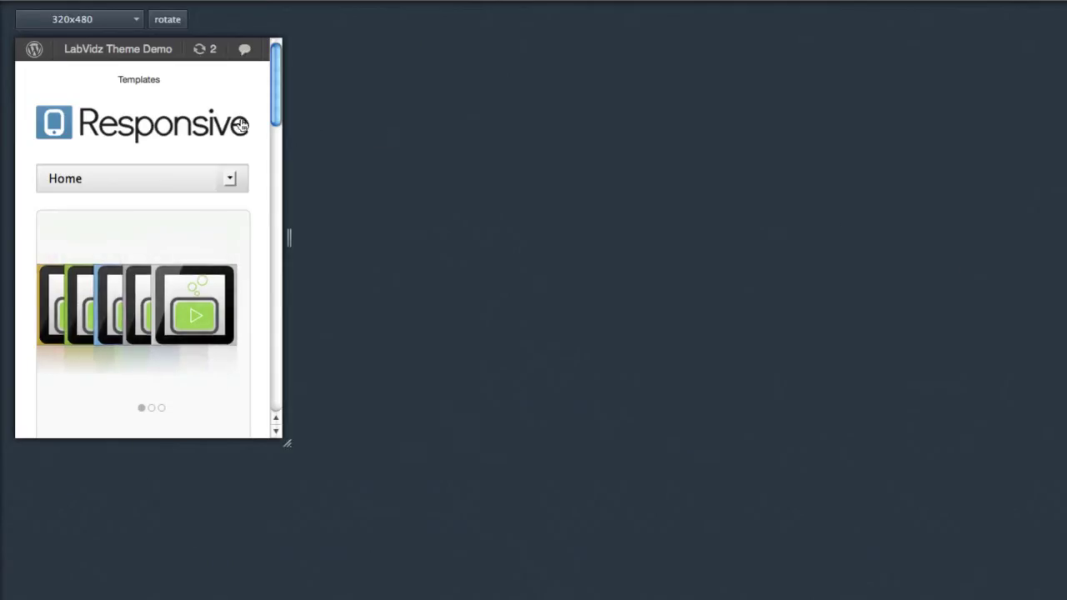
Preview the site at 320x480 in the responsive tester and rotate it to landscape.
scroll(245, 140, "down", 3)
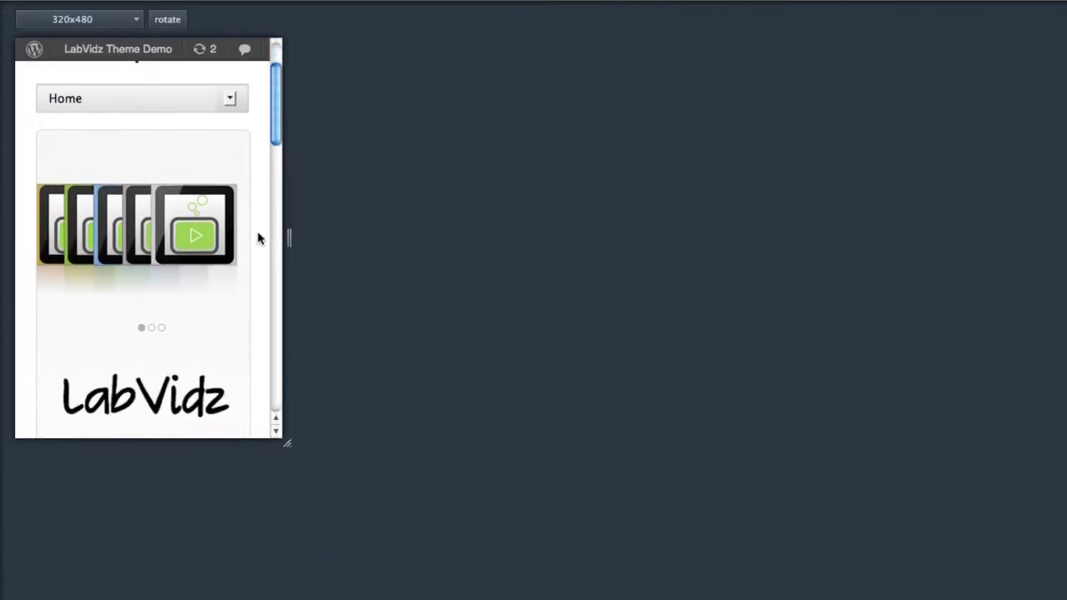
scroll(257, 238, "down", 5)
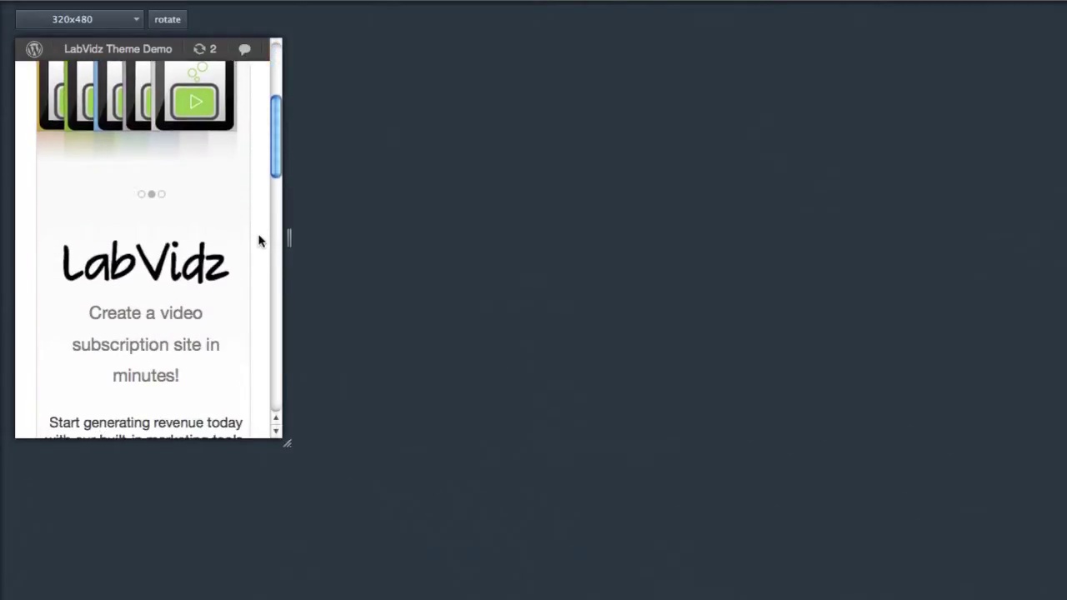
scroll(258, 241, "up", 5)
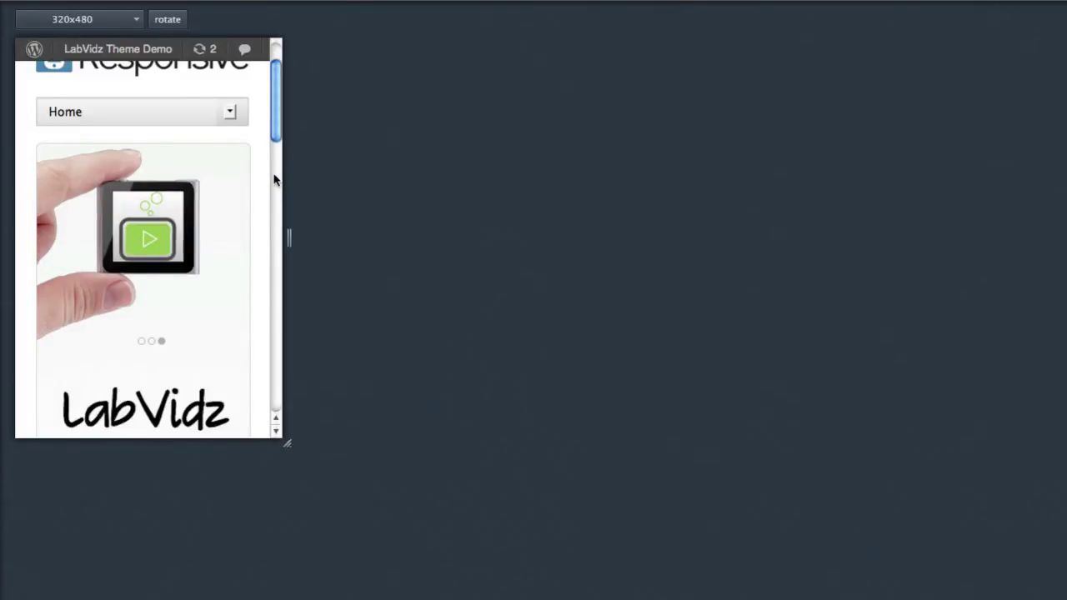
left_click(182, 27)
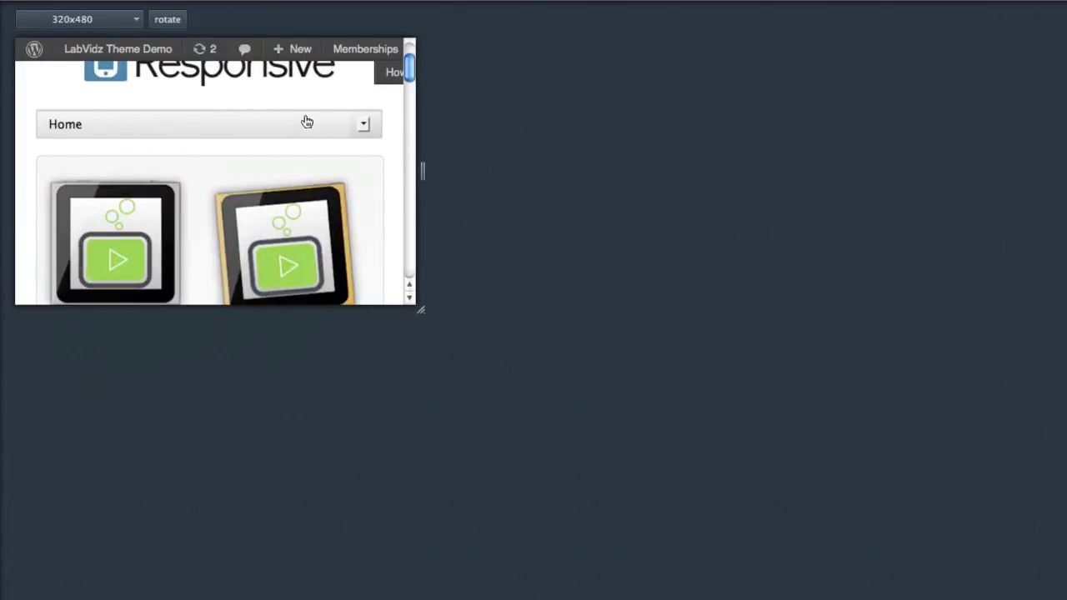
scroll(403, 162, "down", 3)
scroll(392, 158, "up", 5)
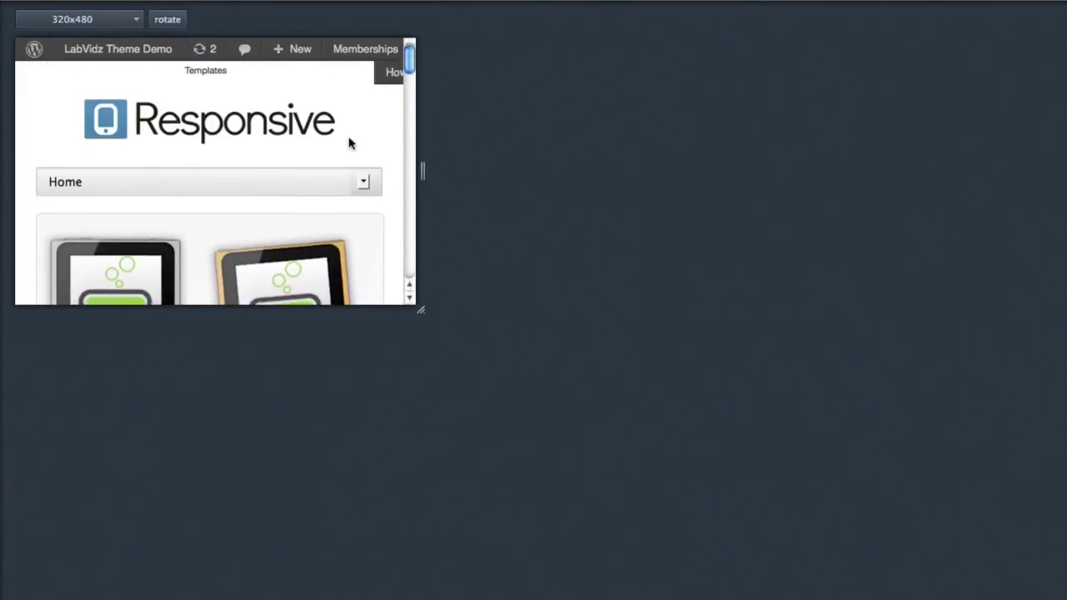
Preview the site at 768x1024 tablet size and rotate it to landscape.
left_click(119, 22)
left_click(117, 81)
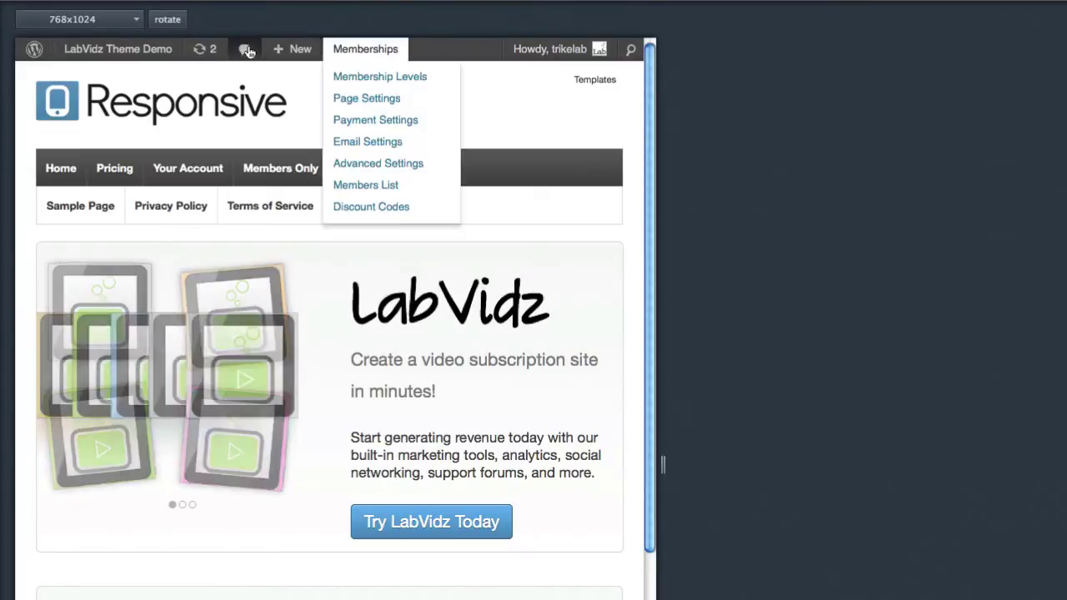
left_click(171, 20)
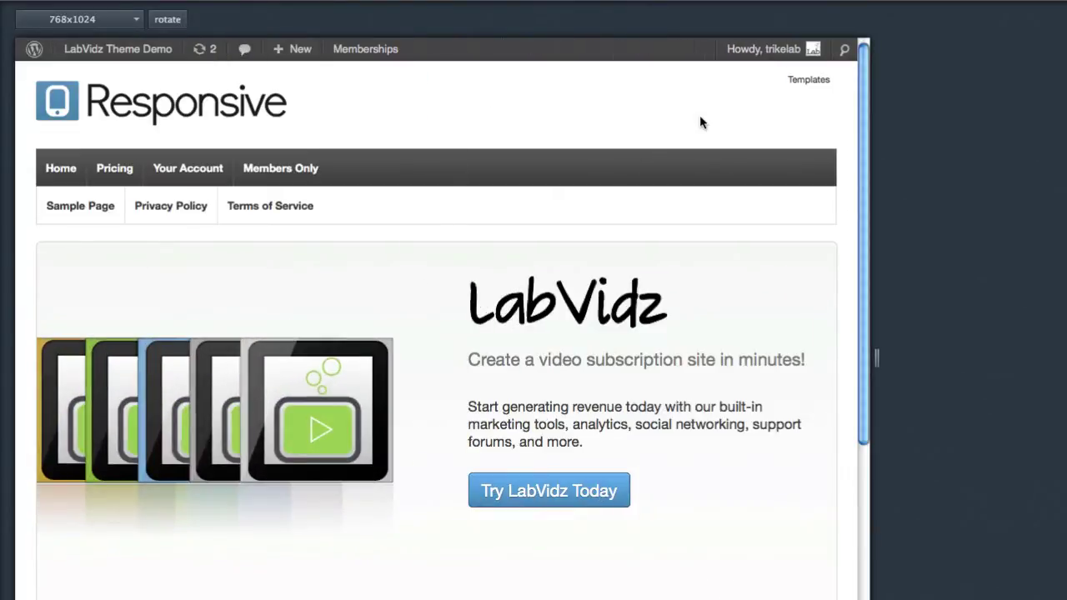
scroll(834, 276, "down", 5)
scroll(836, 276, "up", 3)
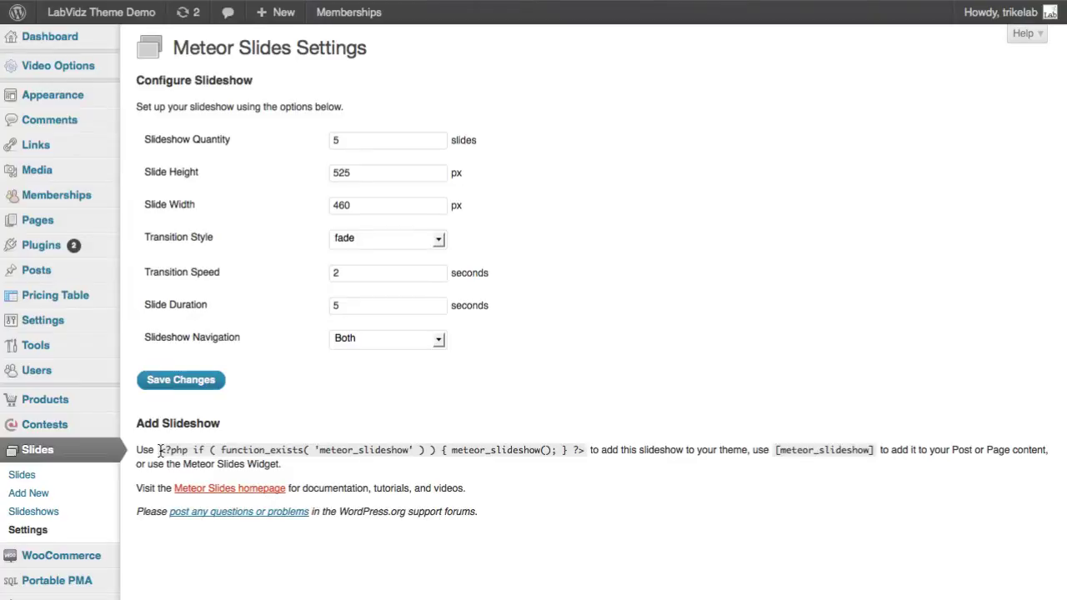
Highlight the PHP slideshow snippet, then go to the Installed Plugins list.
left_click_drag(161, 450, 589, 450)
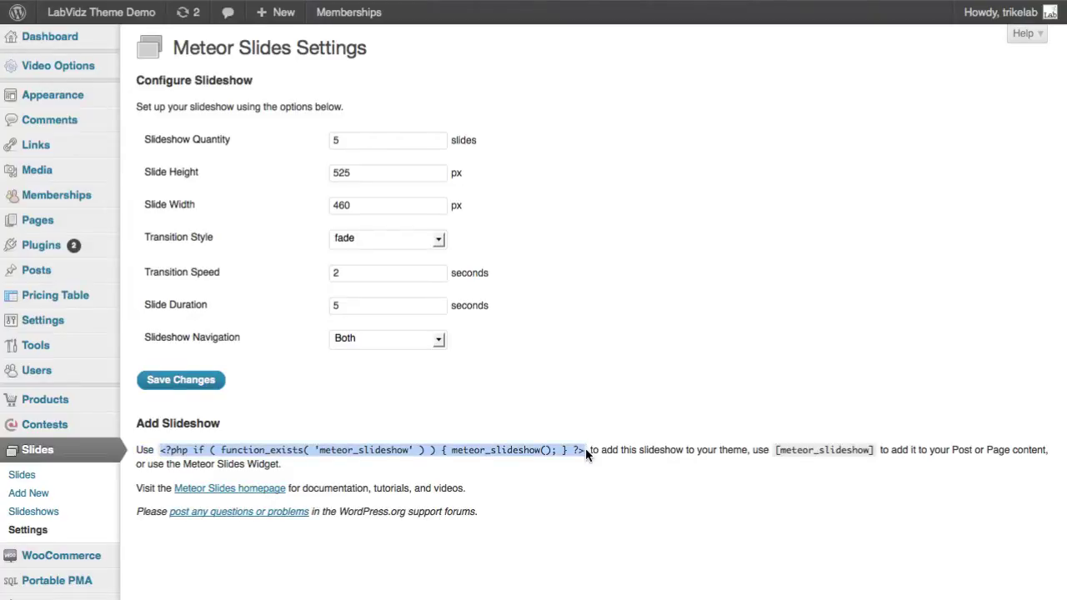
left_click(603, 400)
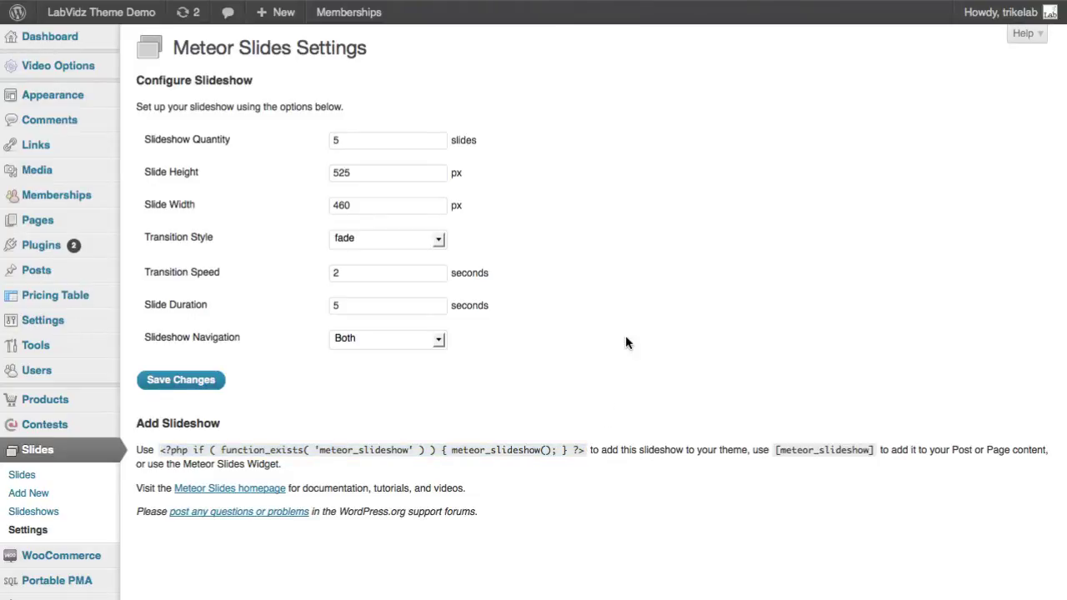
mouse_move(108, 425)
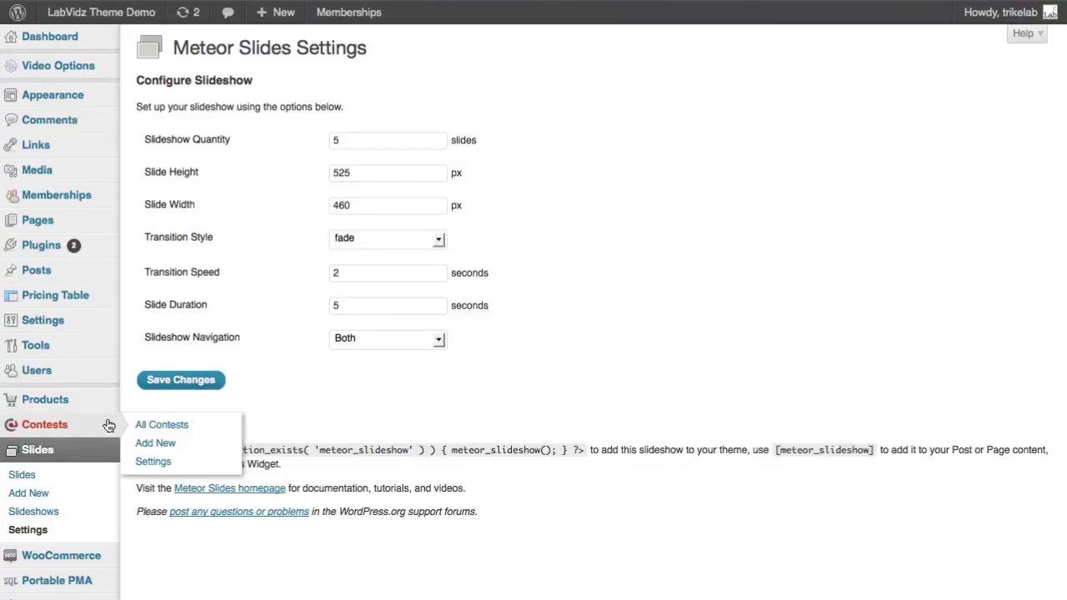
mouse_move(75, 245)
left_click(152, 283)
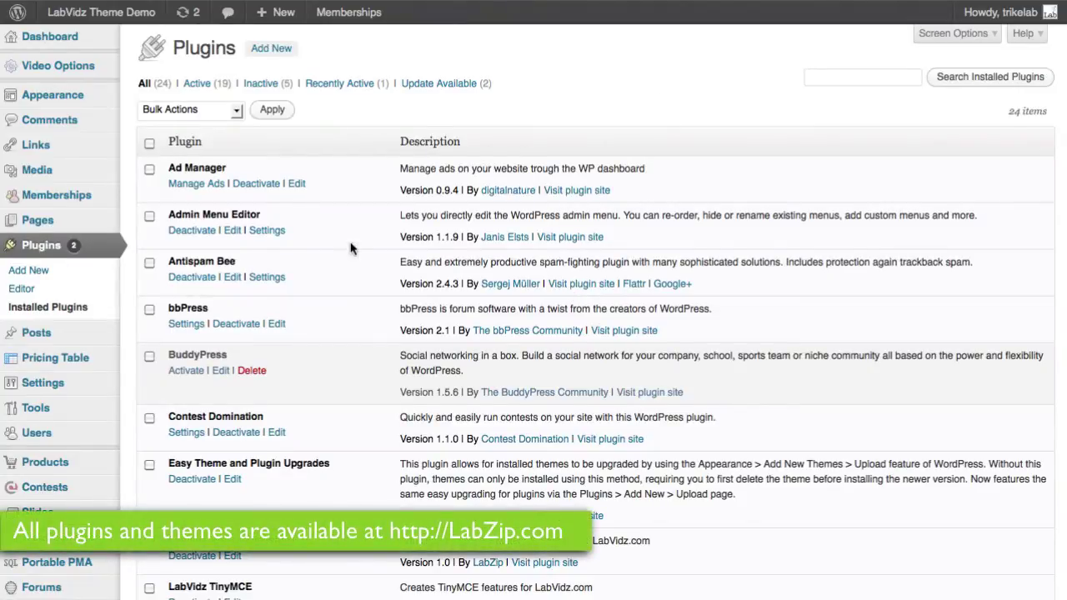
Deactivate the LabVidz Meteor Slideshow plugin.
scroll(352, 251, "down", 5)
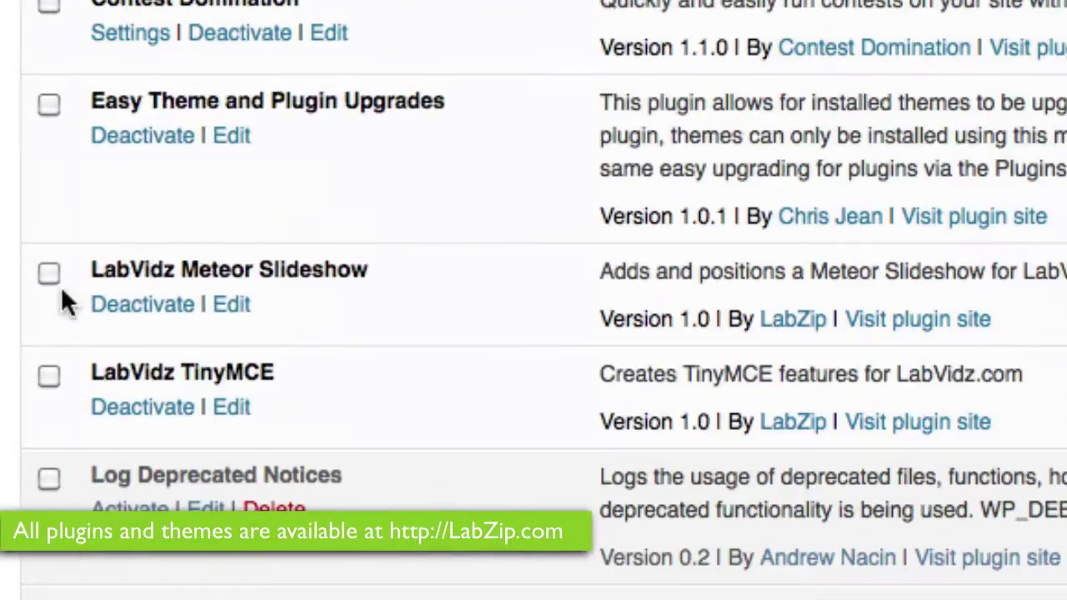
left_click_drag(396, 279, 78, 281)
left_click(419, 276)
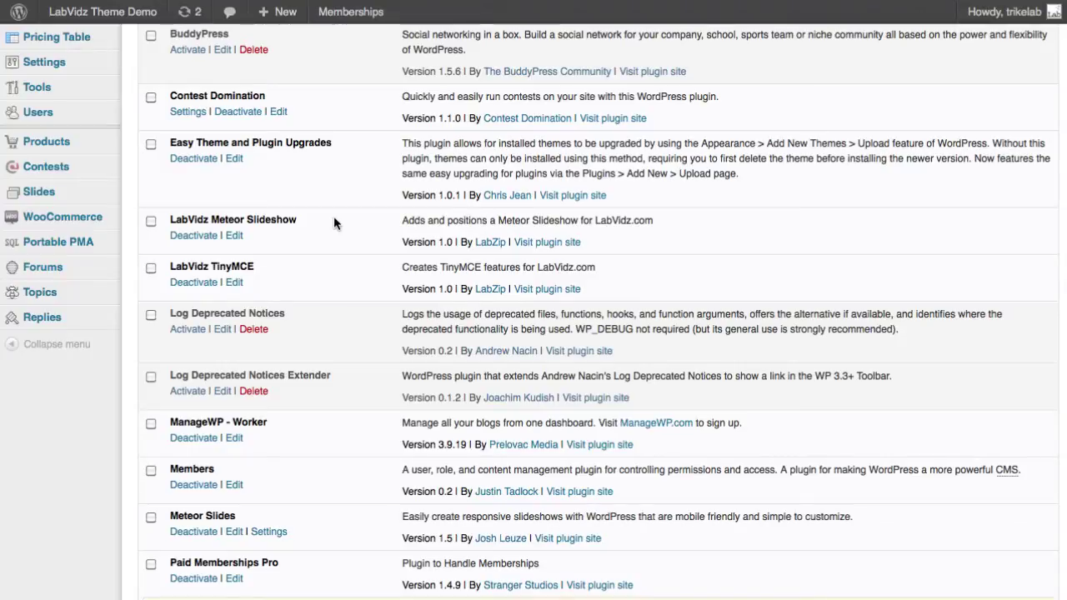
left_click(192, 237)
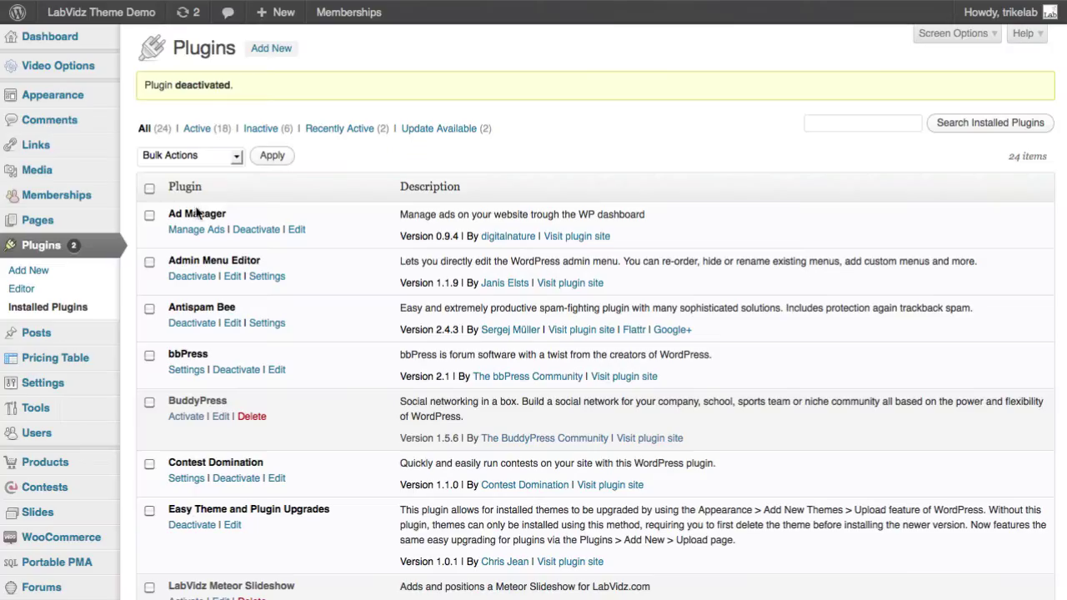
Check the front page without the slideshow, then open the Meteor Slides settings.
scroll(208, 451, "down", 5)
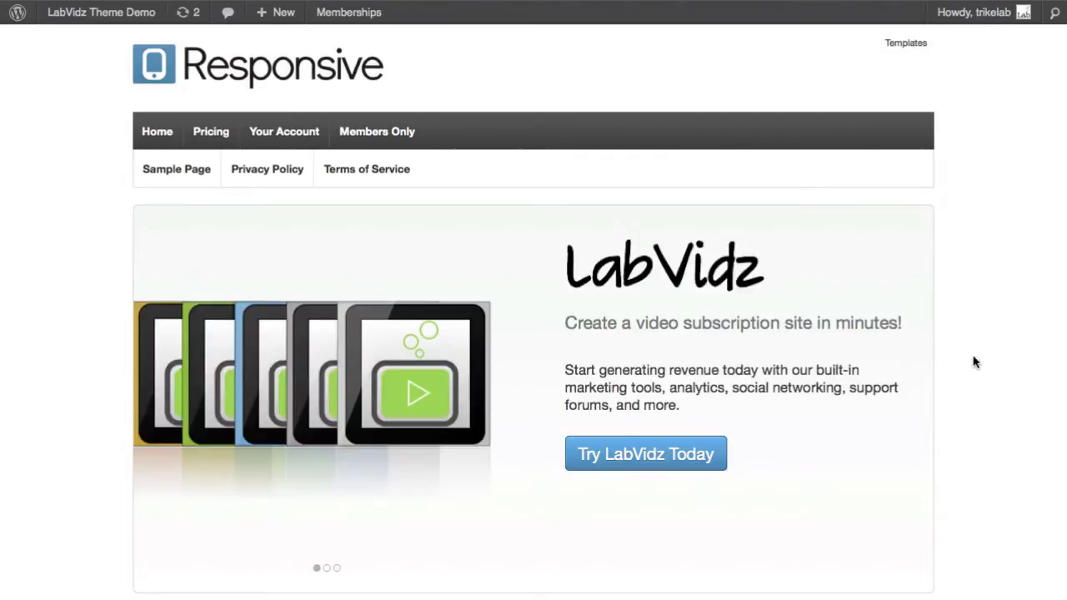
scroll(983, 364, "down", 4)
scroll(985, 365, "up", 3)
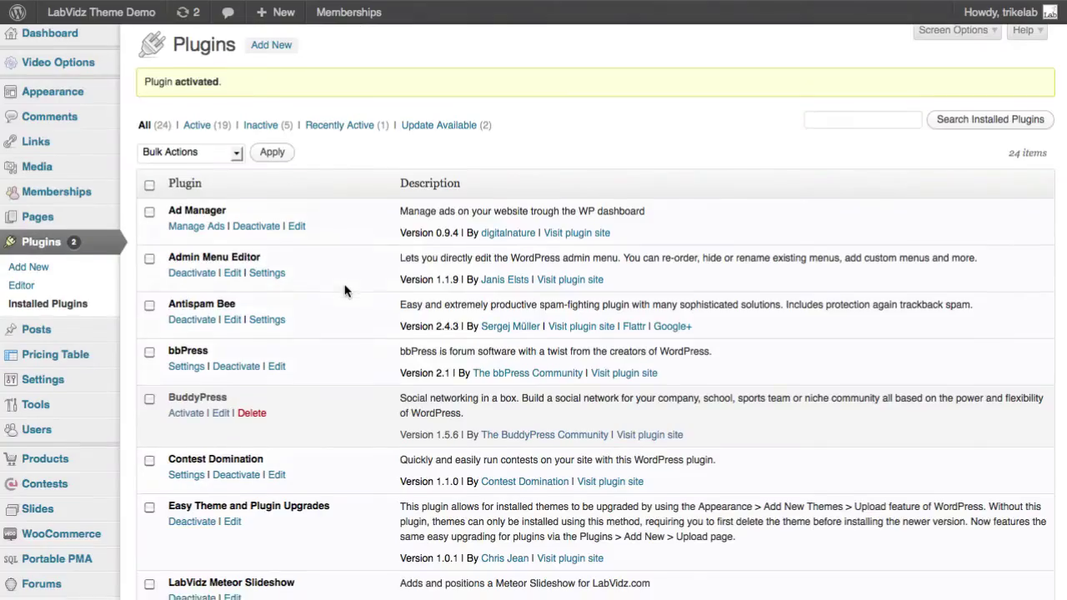
scroll(346, 290, "down", 4)
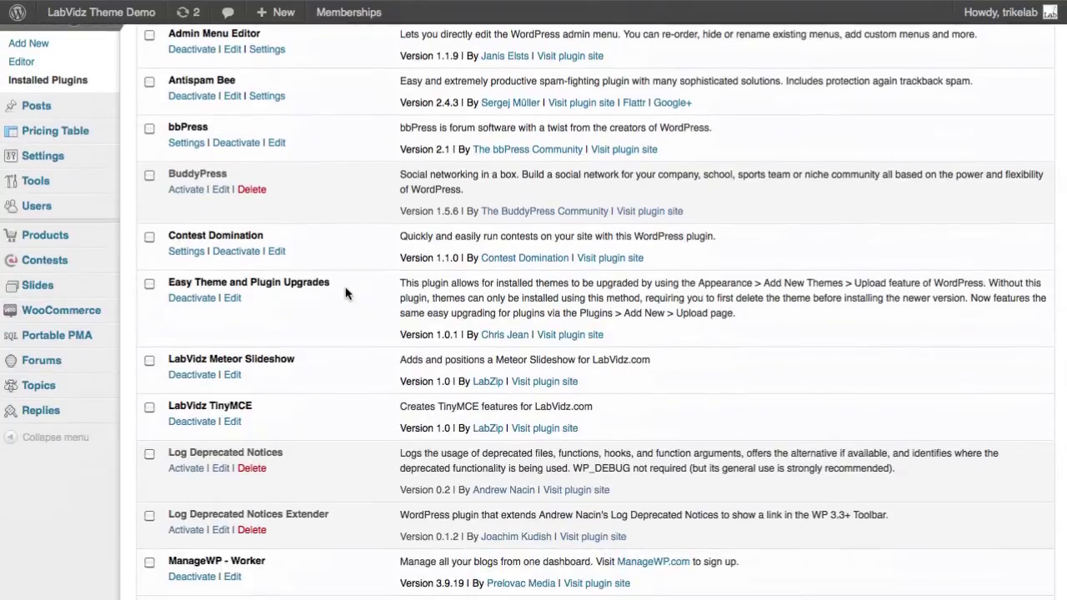
mouse_move(67, 288)
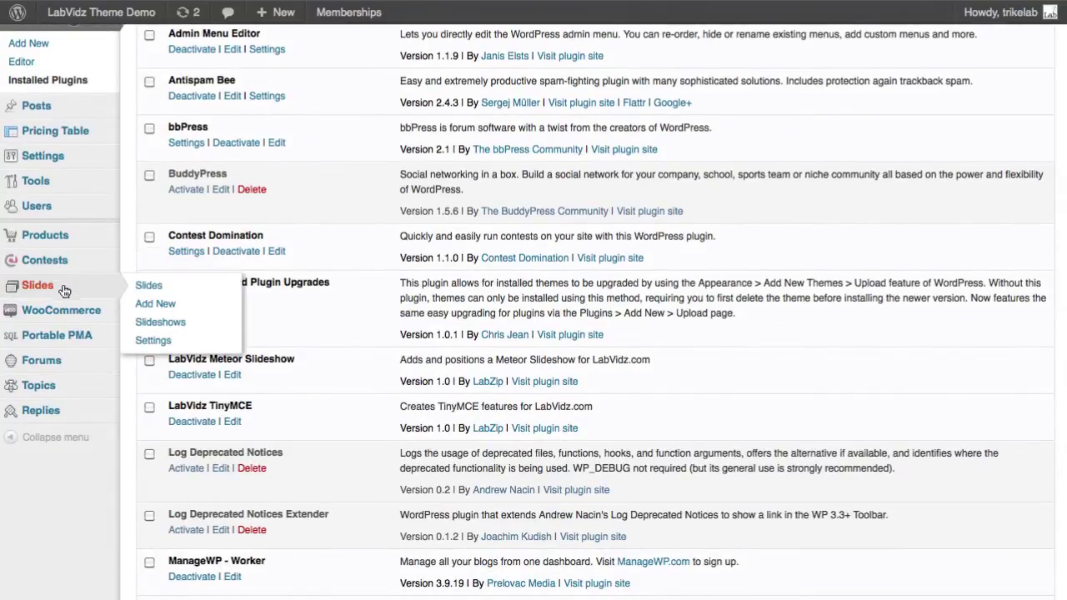
left_click(153, 340)
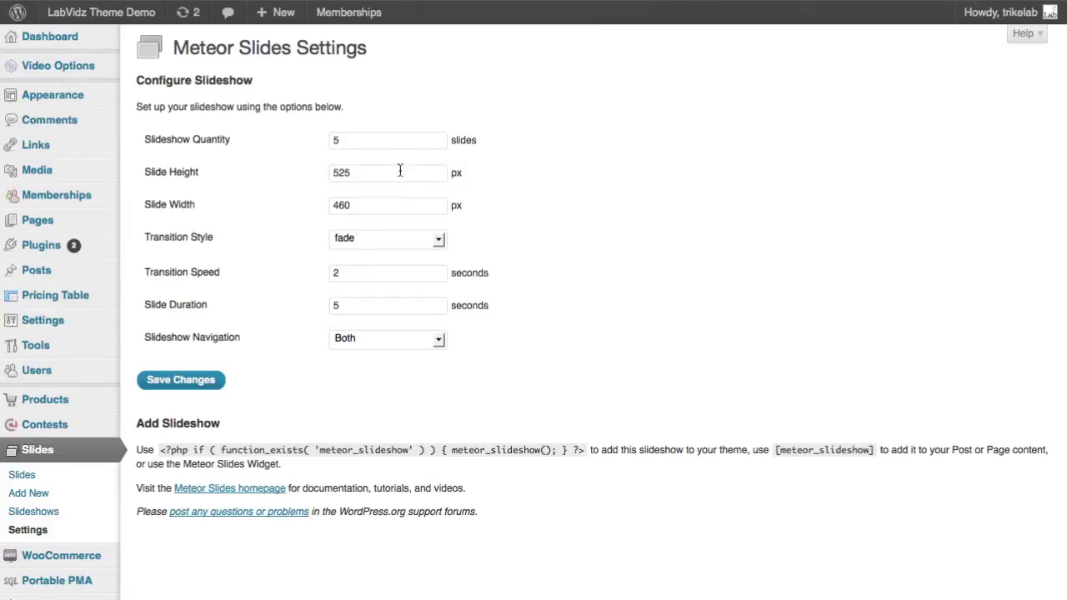
Highlight the Slide Height 525 and Slide Width 460 values.
left_click_drag(387, 176, 320, 173)
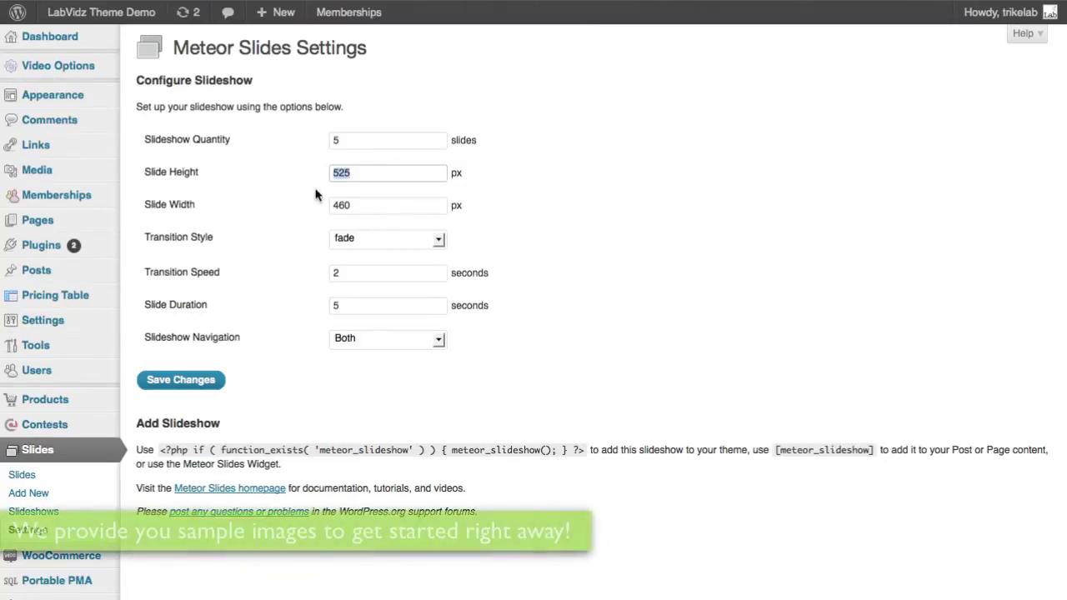
left_click(384, 206)
left_click_drag(385, 206, 296, 191)
left_click(302, 201)
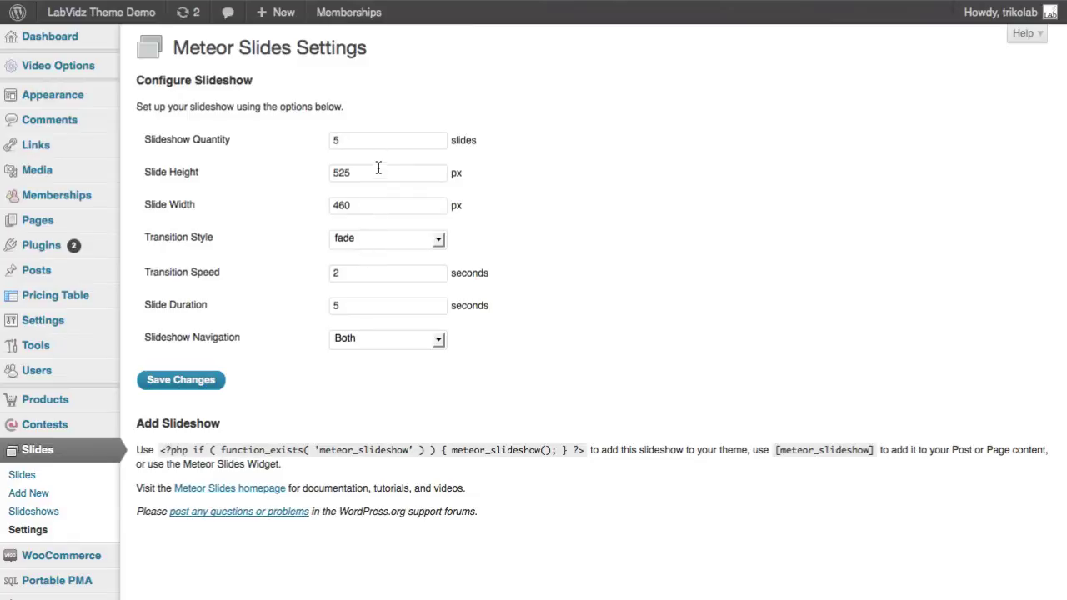
Set Slideshow Quantity to 3, keep fade transition and Both navigation, and save.
left_click_drag(376, 145, 315, 143)
type("3")
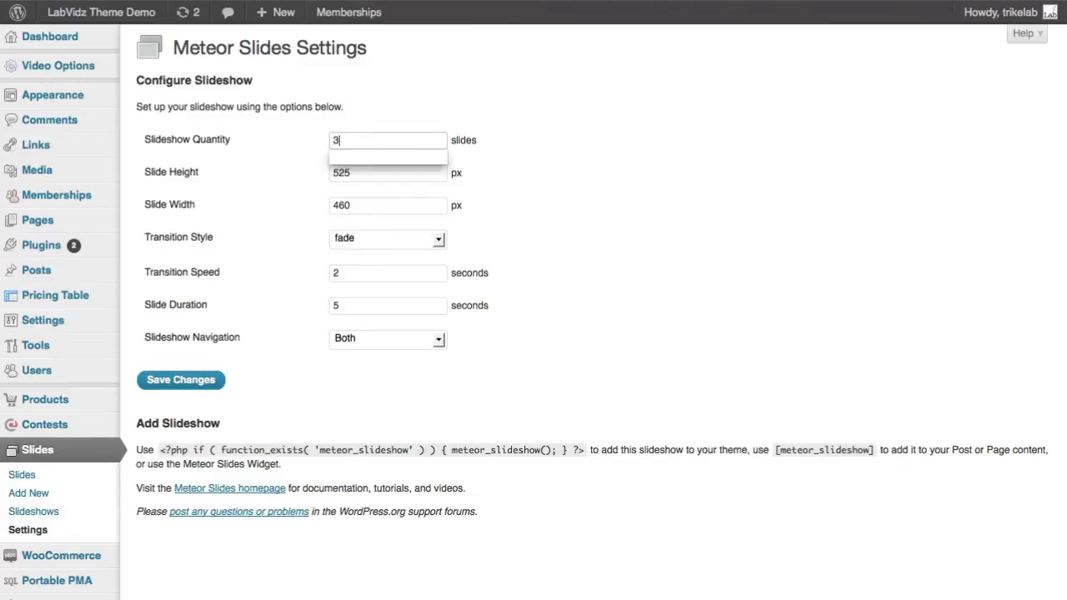
left_click(374, 241)
left_click(373, 242)
left_click(374, 242)
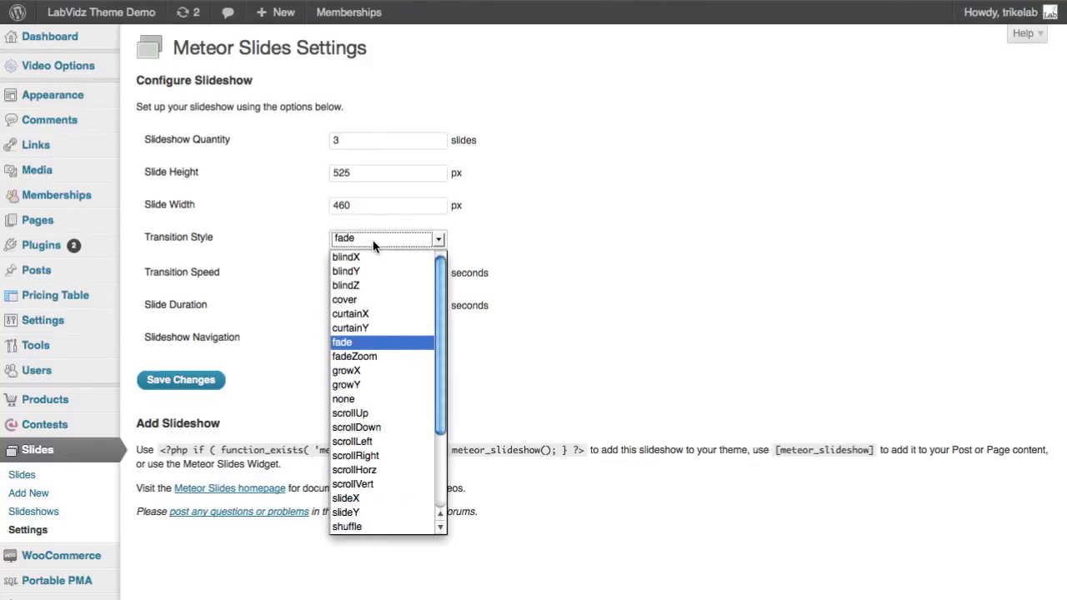
left_click(374, 241)
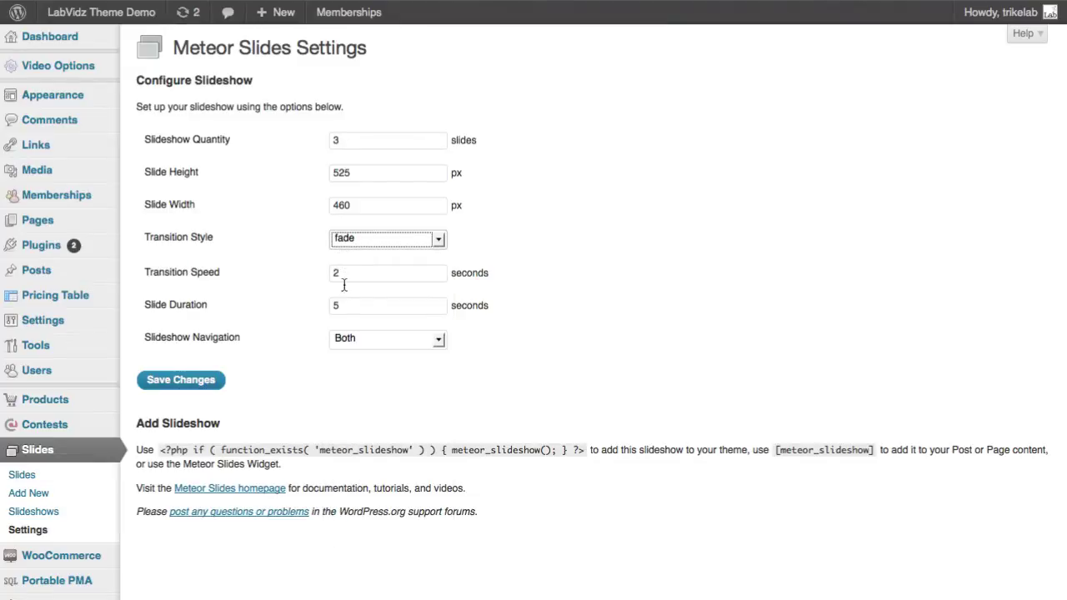
left_click(351, 339)
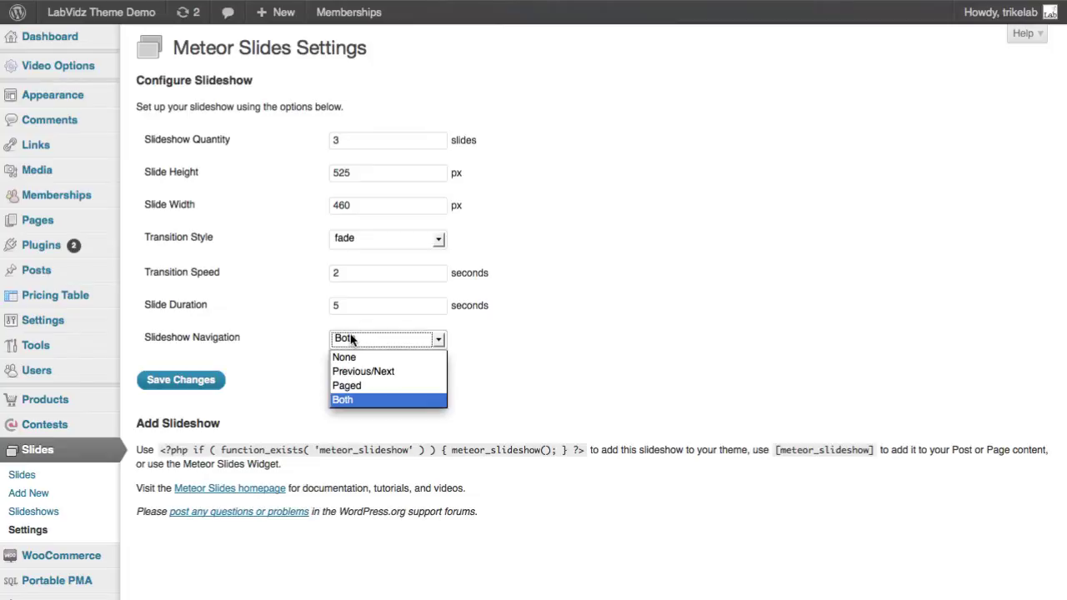
left_click(354, 280)
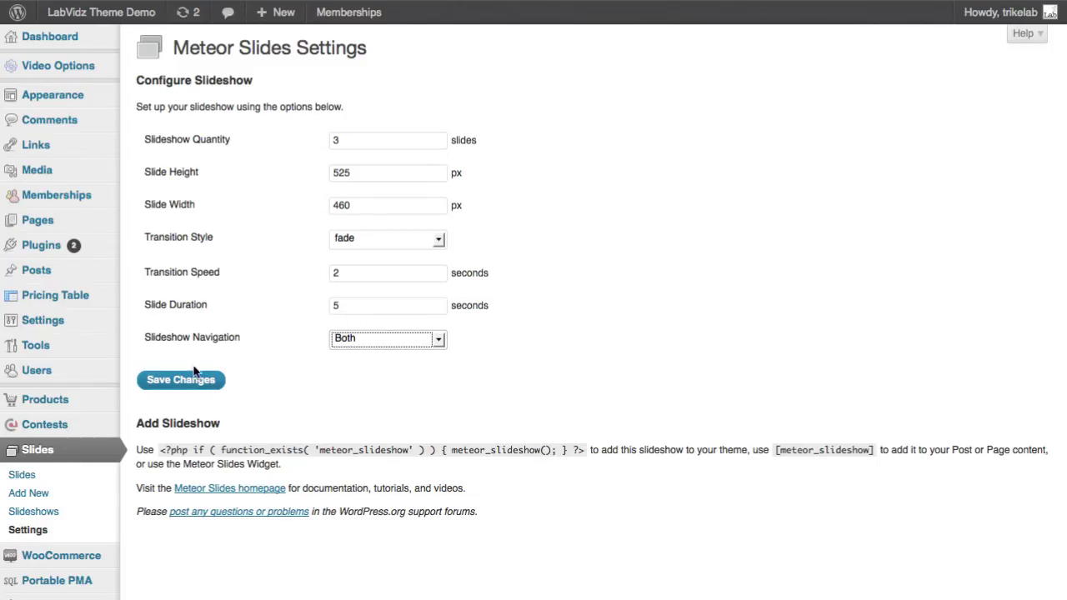
left_click(193, 373)
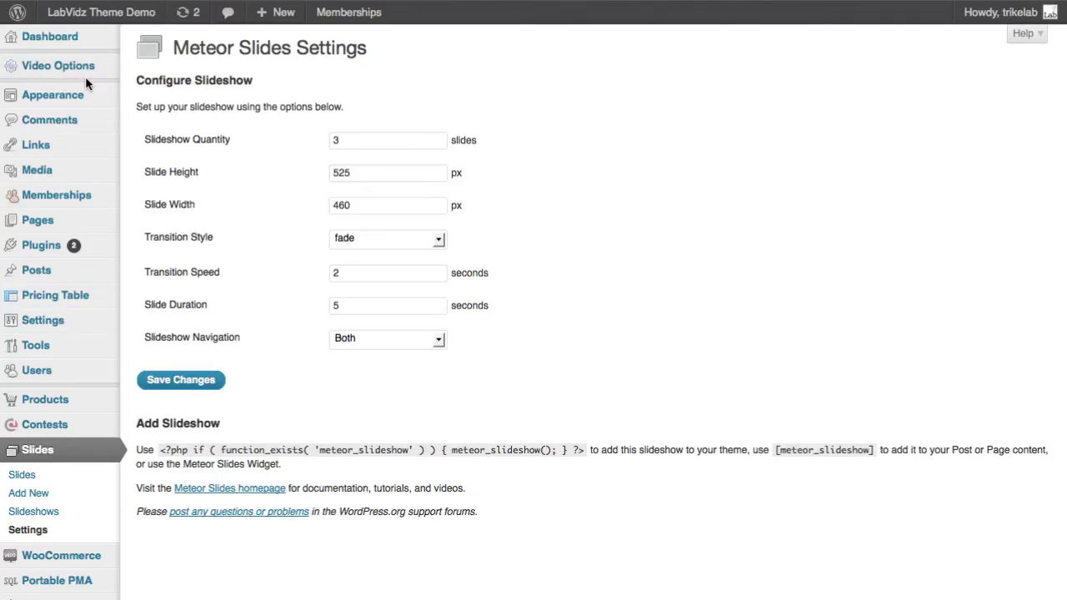
Open the Responsive Theme Options and expand the Home Page section.
mouse_move(77, 101)
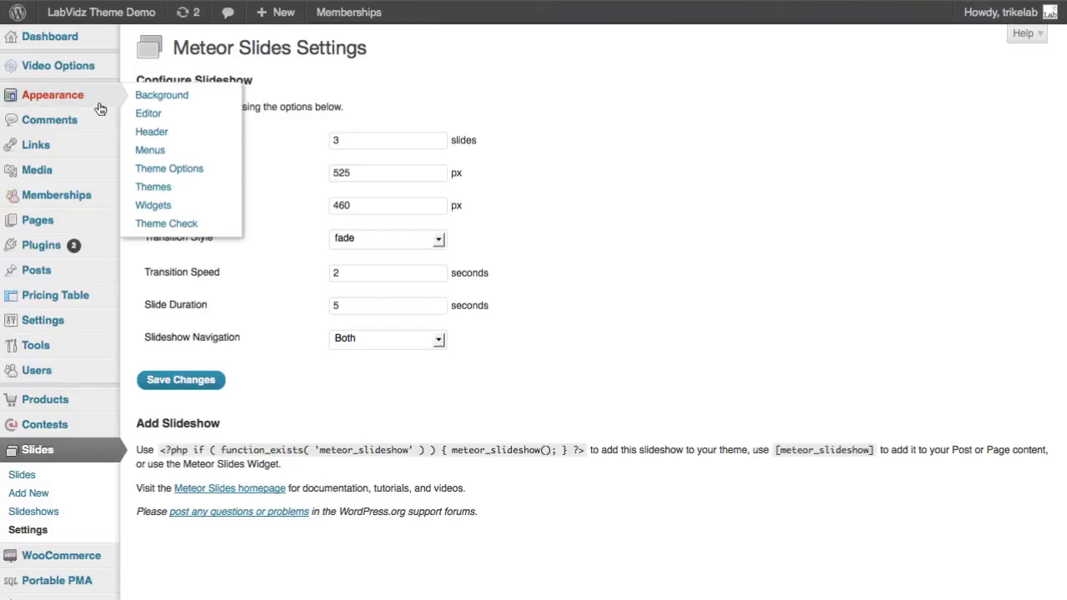
left_click(157, 168)
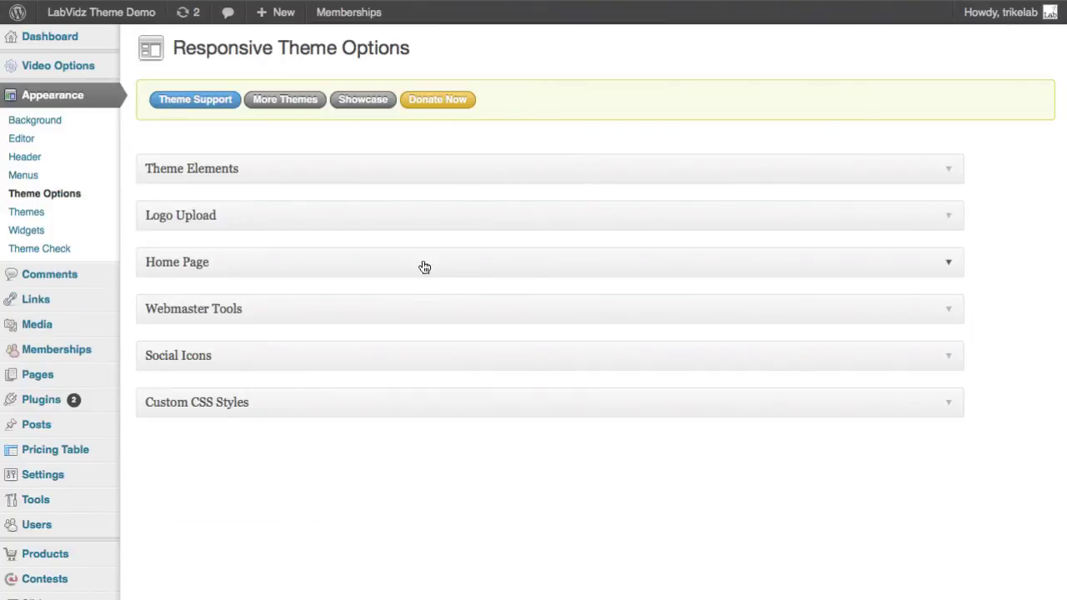
left_click(423, 264)
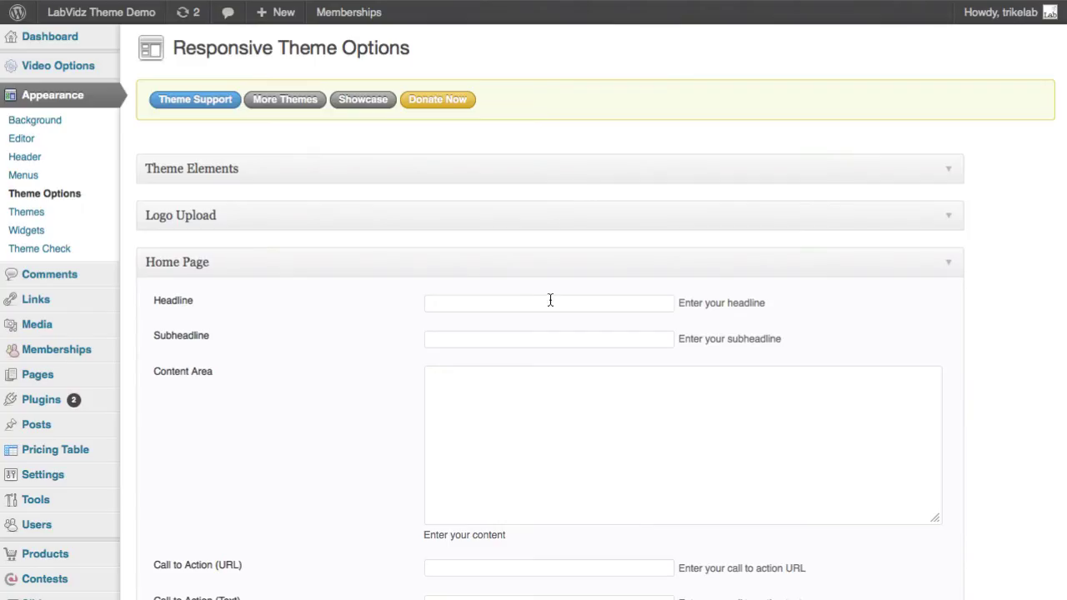
Enter 'My New Headline!' as the home page headline.
left_click(550, 300)
type("My New ")
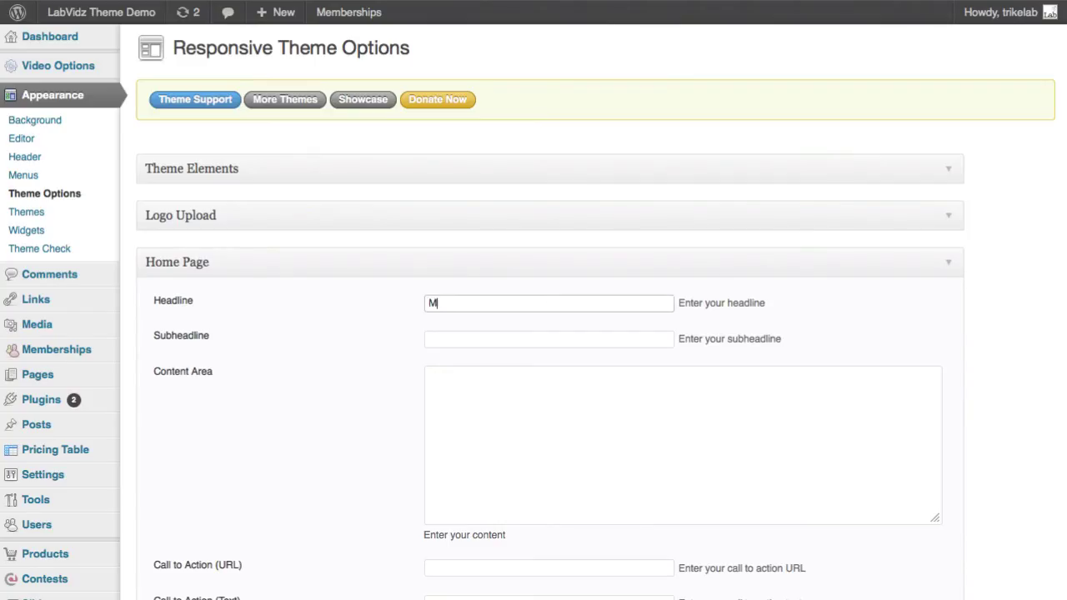
type("He")
key("Down")
key("Return")
scroll(542, 333, "down", 8)
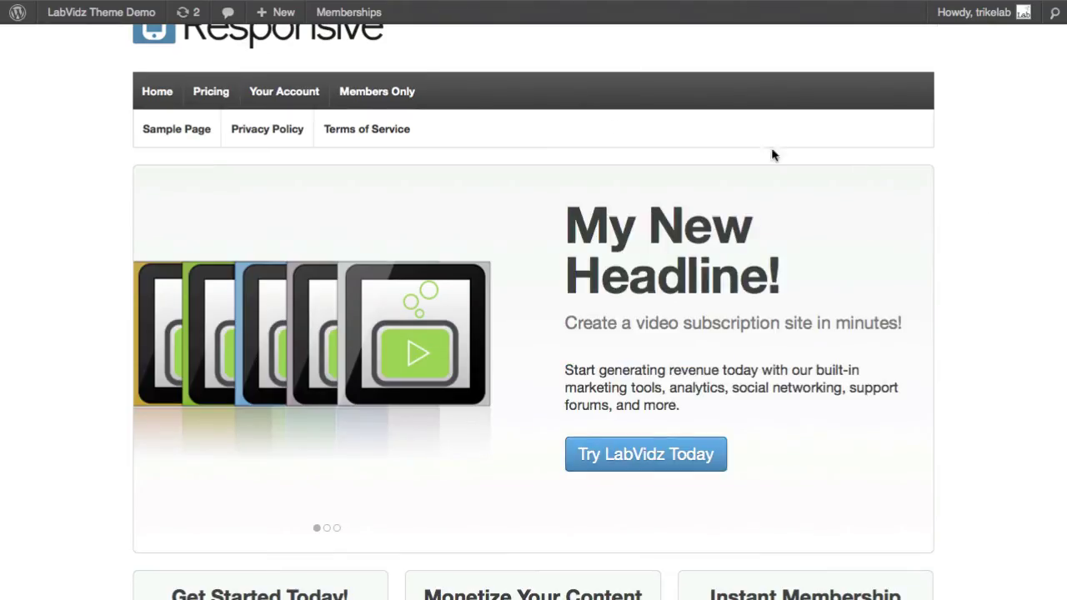
mouse_move(263, 81)
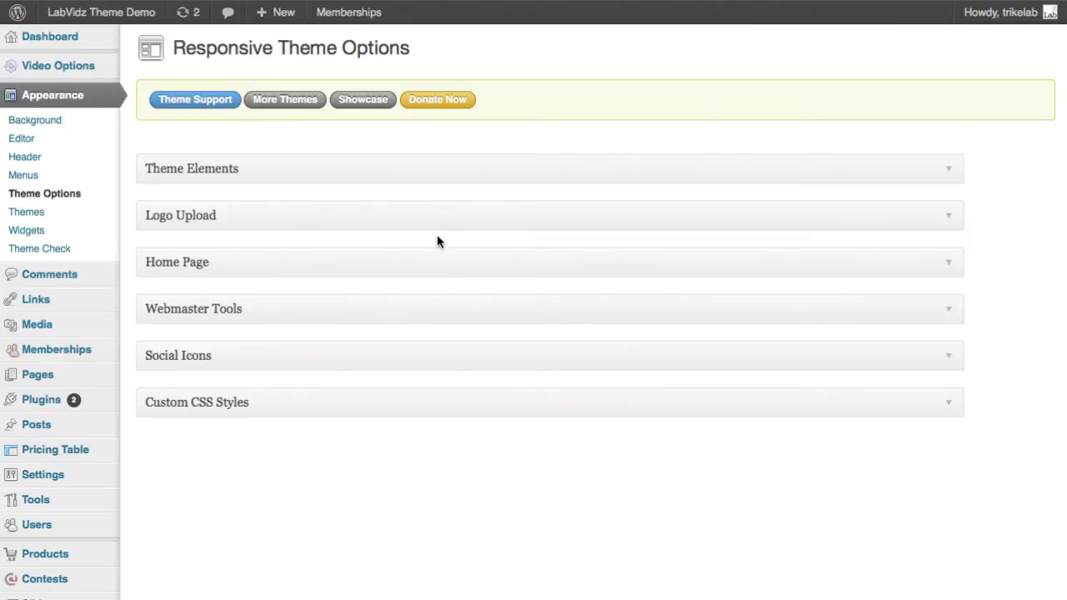
Confirm the Home Page headline setting, then review the Installed Plugins list.
left_click(447, 273)
scroll(572, 317, "down", 3)
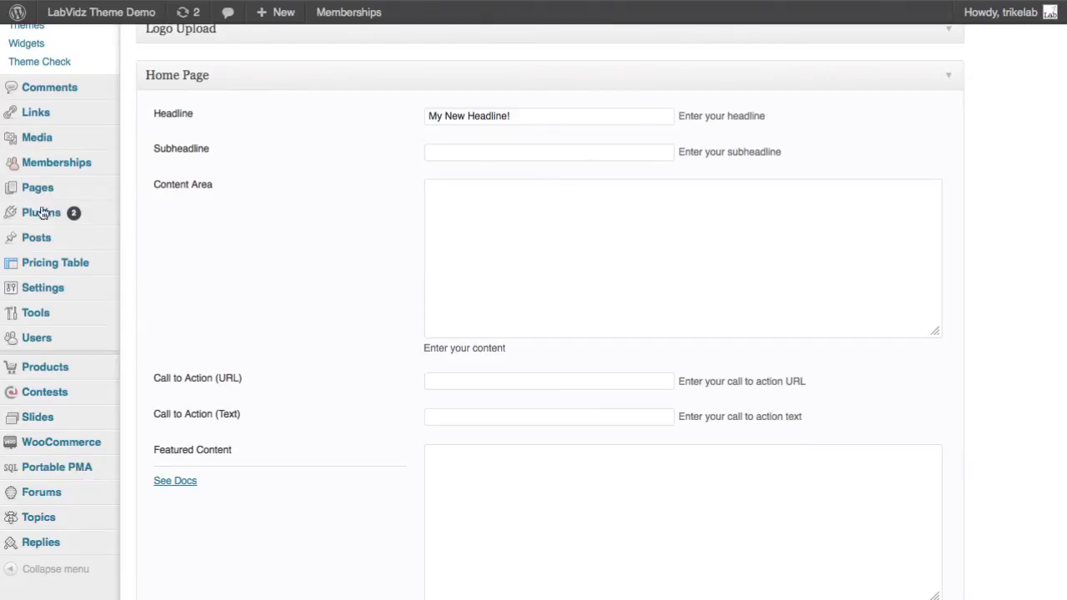
mouse_move(29, 218)
left_click(178, 250)
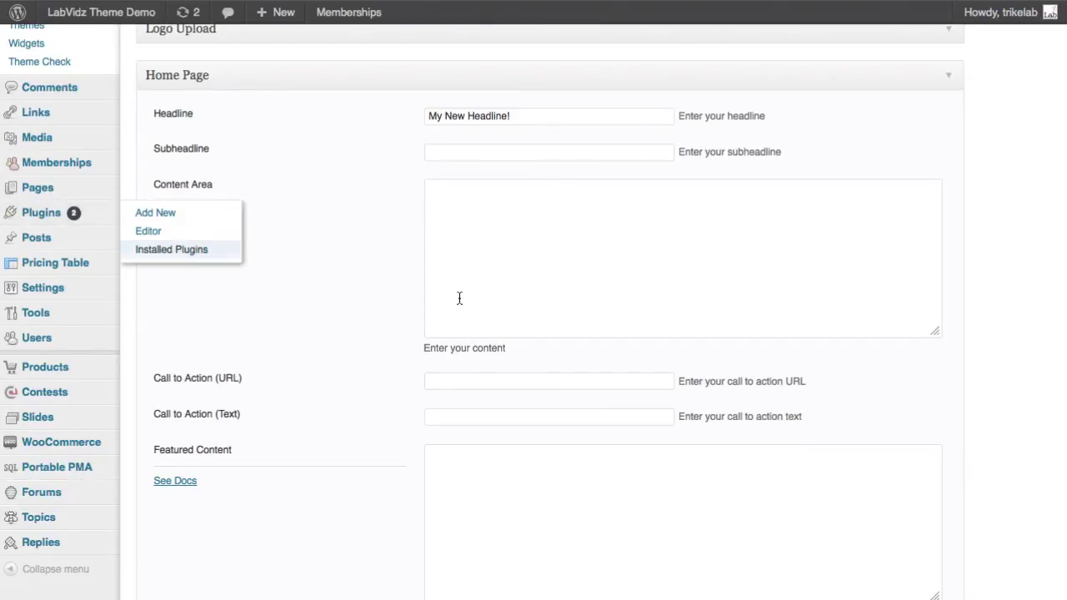
scroll(263, 381, "down", 5)
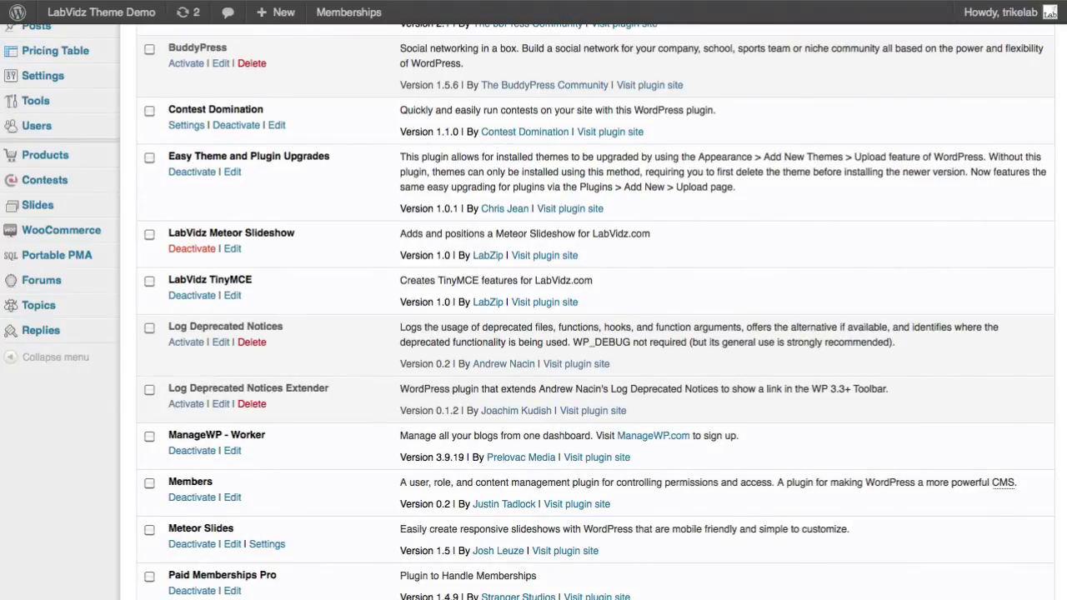
View the front-end home page showing the 'My New Headline!' hero.
left_click(101, 12)
scroll(758, 350, "up", 1)
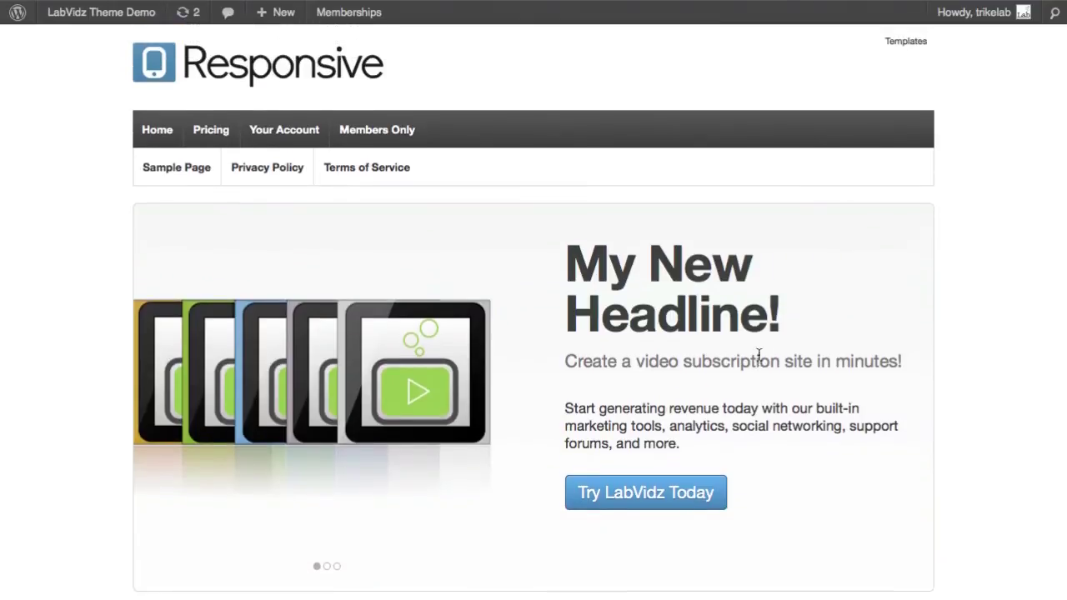
scroll(959, 369, "down", 1)
scroll(959, 369, "up", 1)
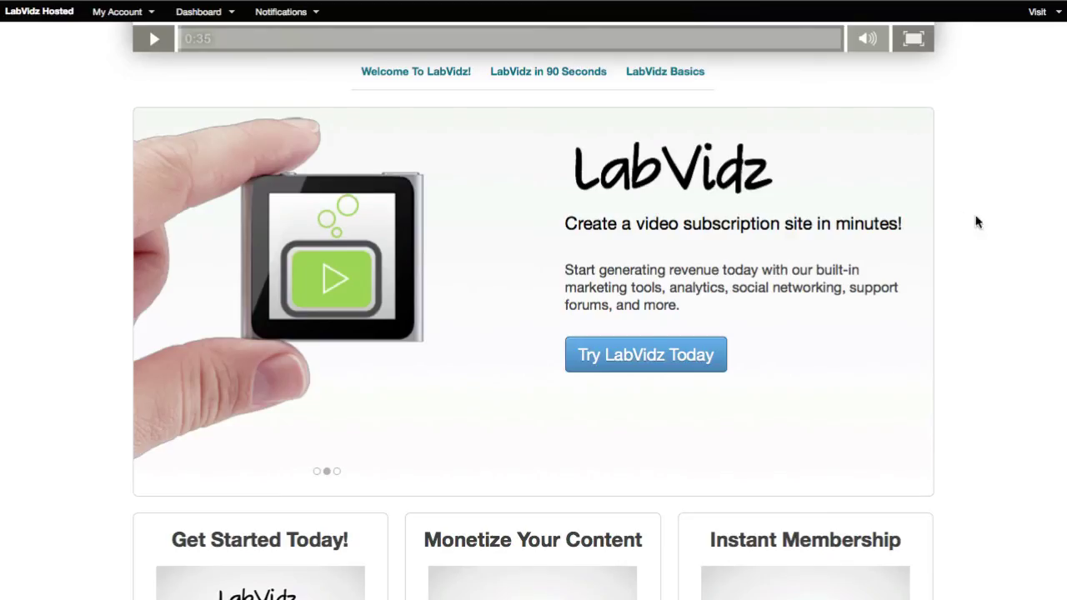
Scroll through the LabVidz Hosted home page and its slideshow hero.
scroll(1033, 214, "up", 5)
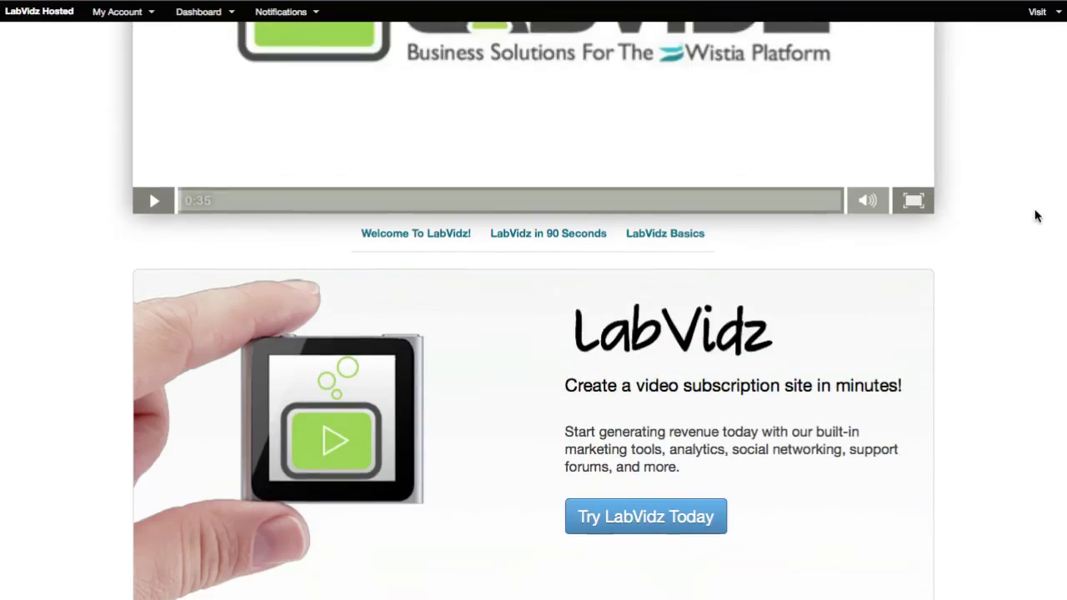
scroll(488, 133, "down", 3)
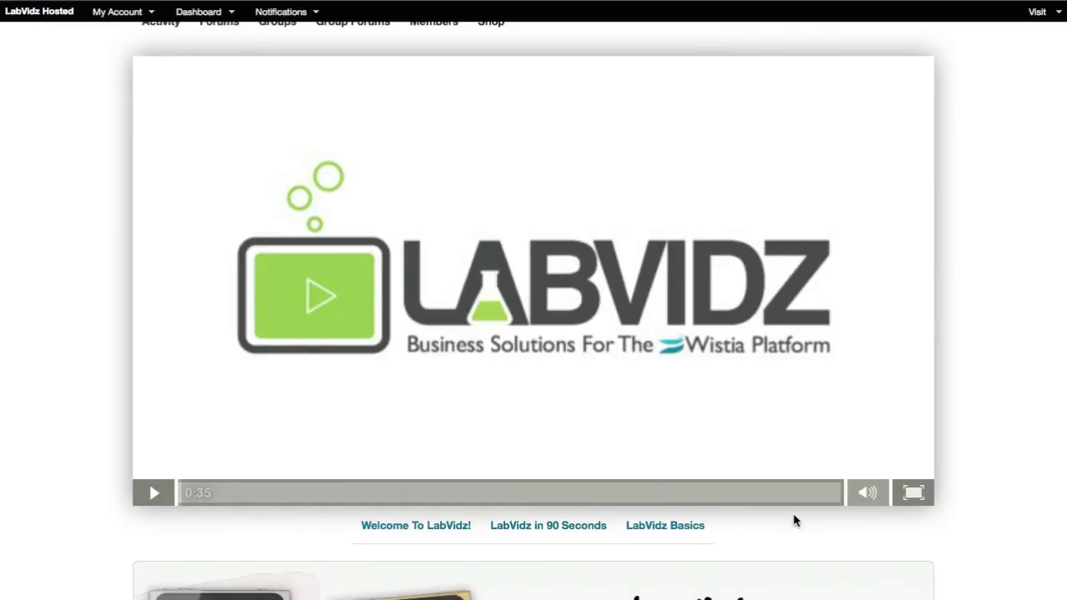
scroll(805, 516, "up", 1)
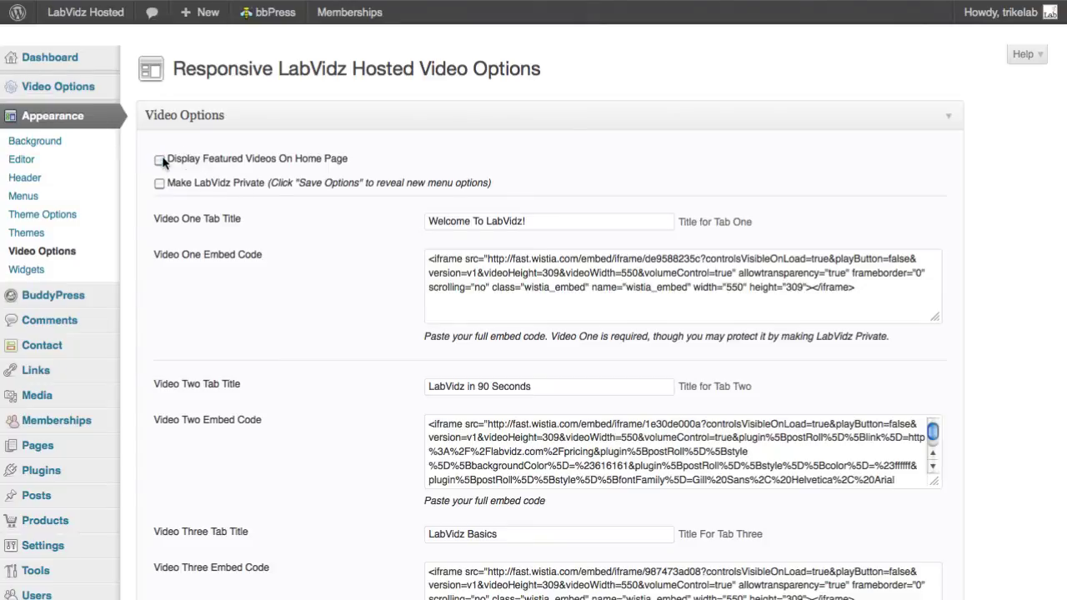
scroll(397, 260, "down", 5)
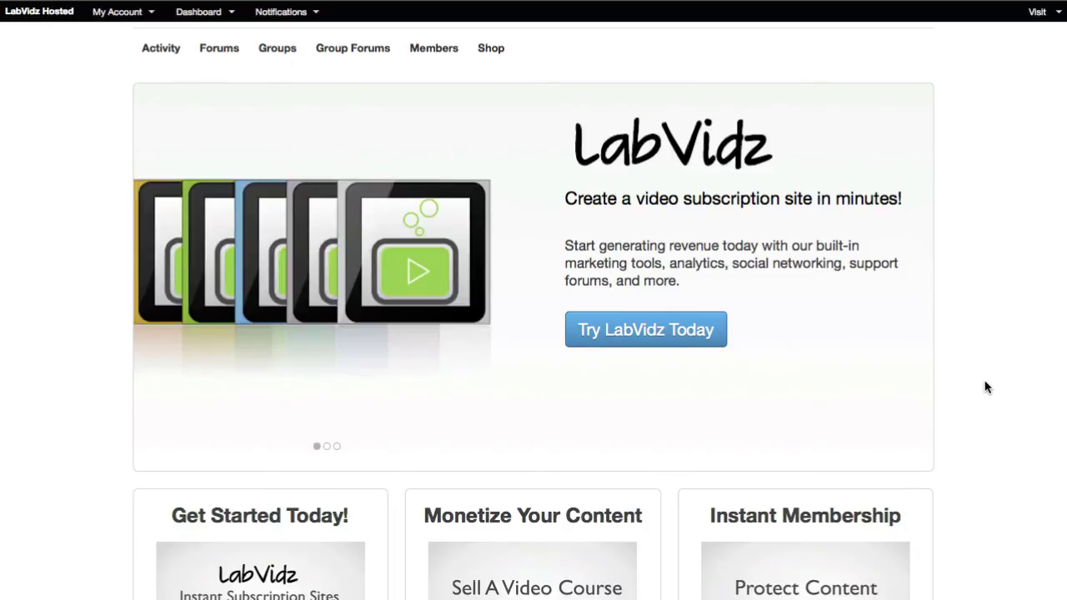
scroll(986, 386, "up", 3)
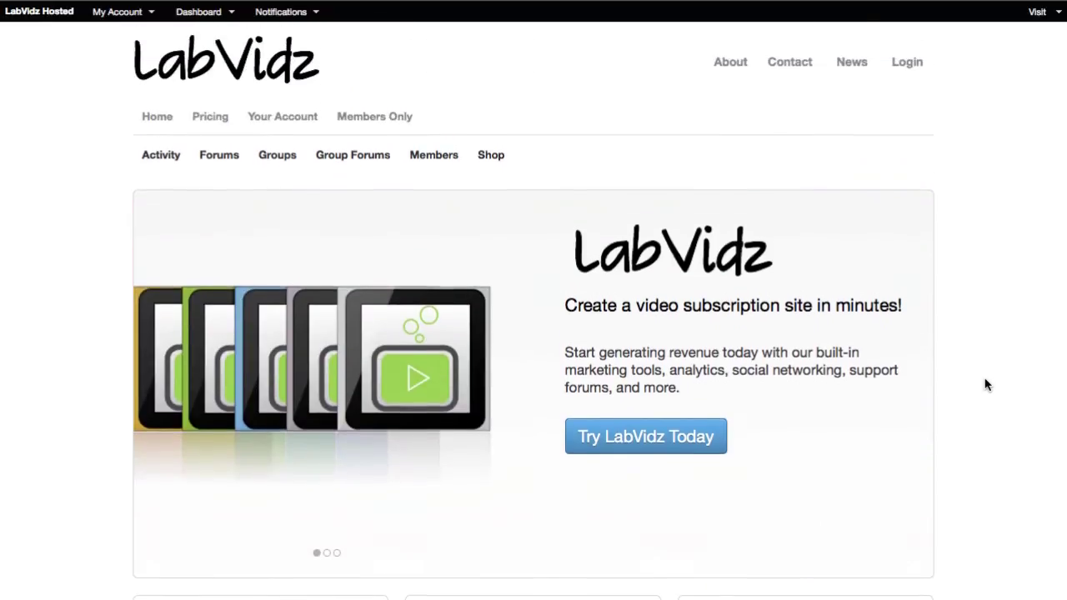